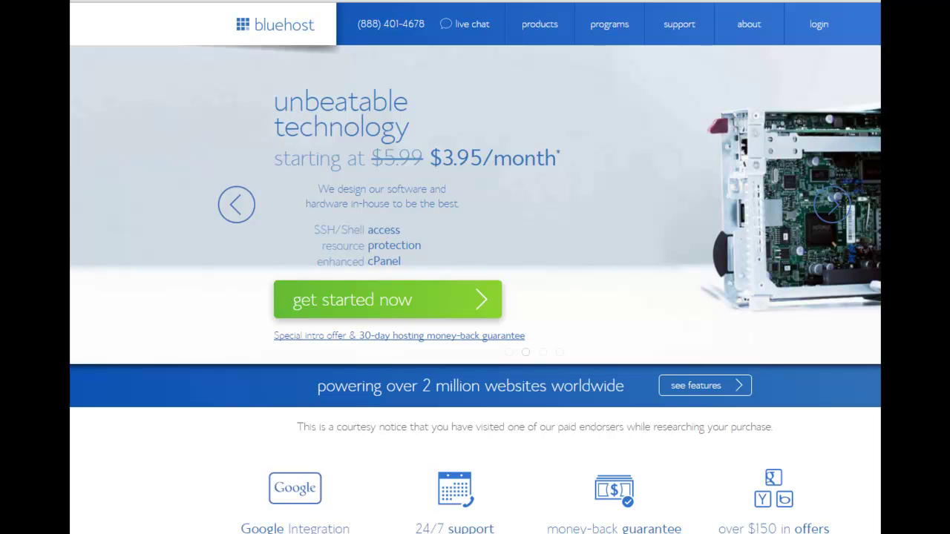
Open the hosting plans and select the $3.95/month starter plan.
{"action": "left_click", "coordinate": [235, 216]}
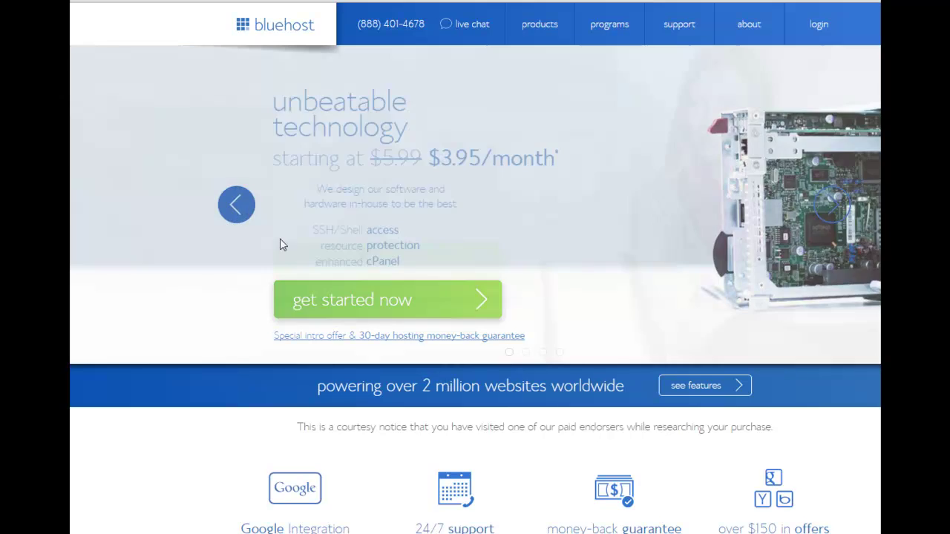
{"action": "left_click", "coordinate": [344, 265]}
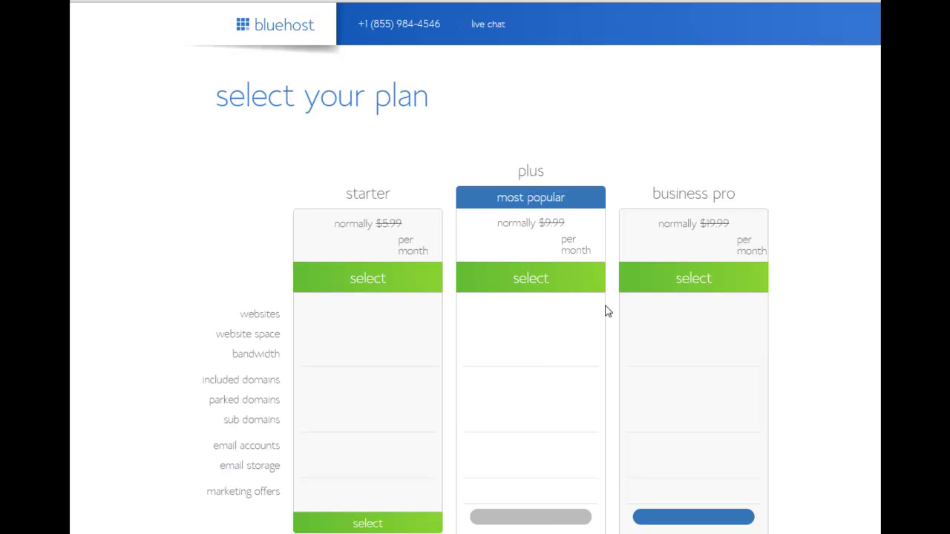
{"action": "scroll", "coordinate": [475, 297], "scroll_direction": "down", "scroll_amount": 2}
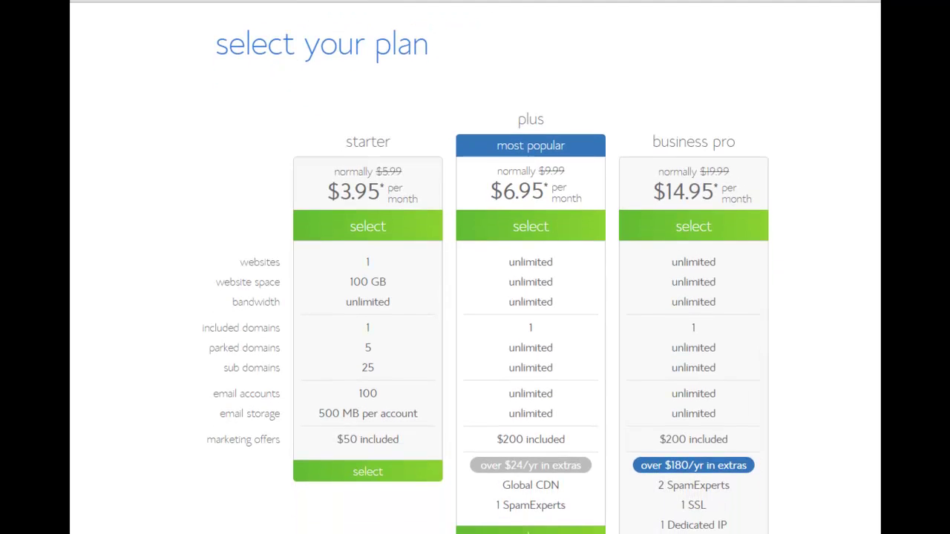
{"action": "scroll", "coordinate": [475, 297], "scroll_direction": "down", "scroll_amount": 1}
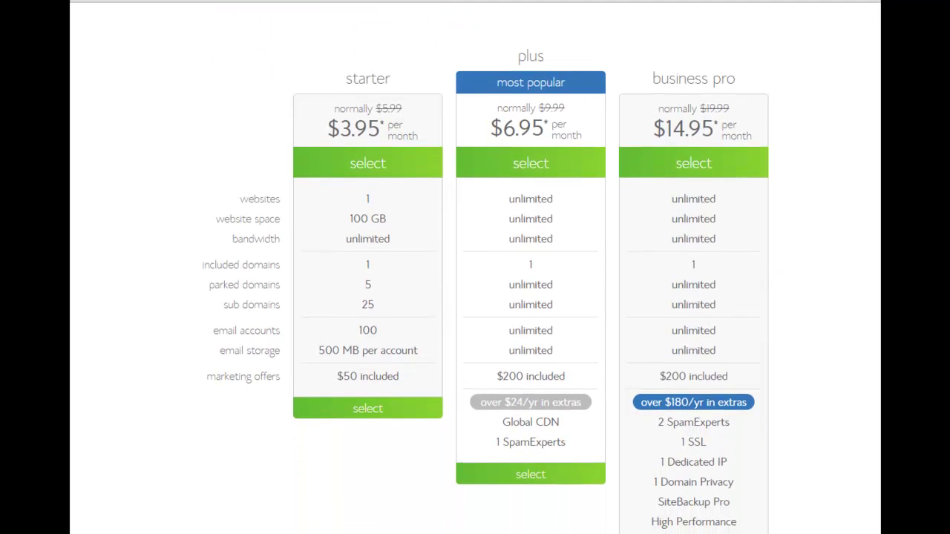
{"action": "left_click", "coordinate": [375, 164]}
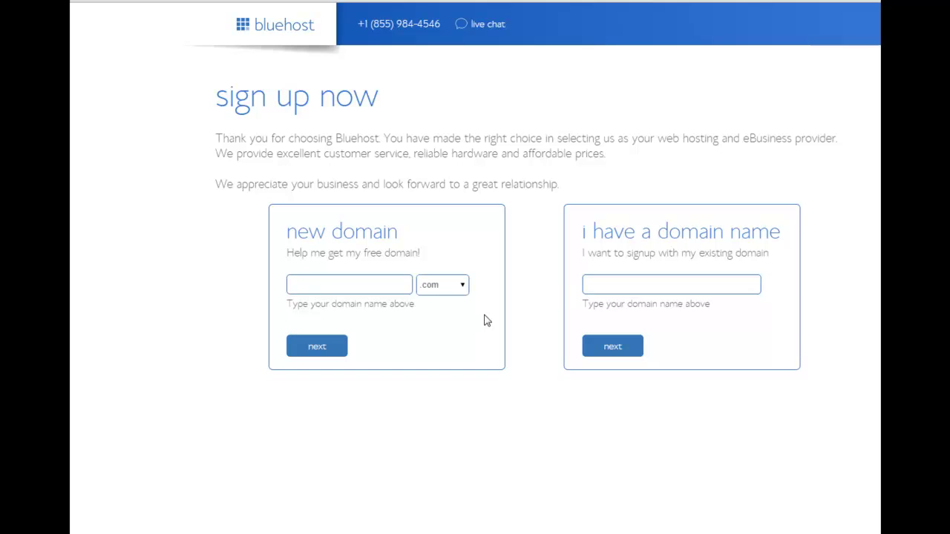
Enter thisismyfirstwebsitenotreally with .com as the new domain and check its availability.
{"action": "left_click", "coordinate": [329, 288]}
{"action": "type", "text": "t"}
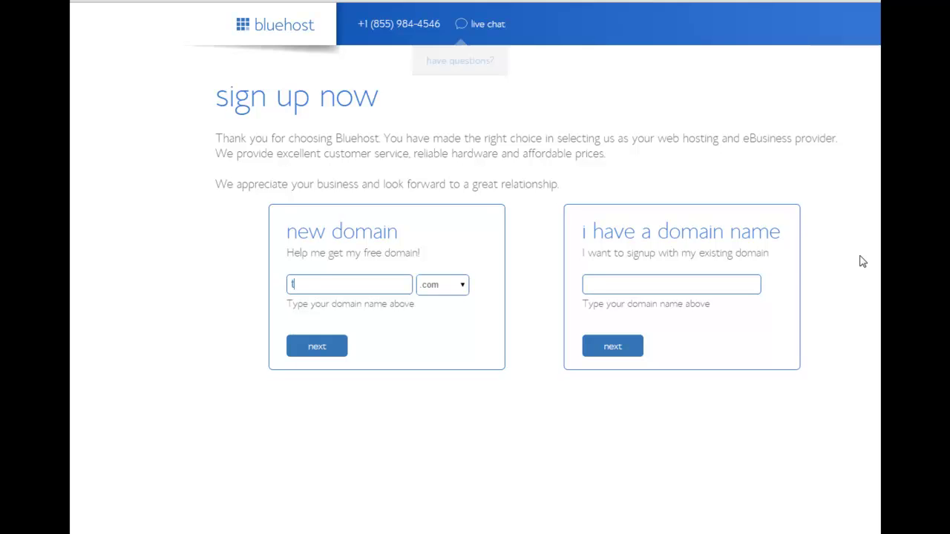
{"action": "type", "text": "hisismyfi"}
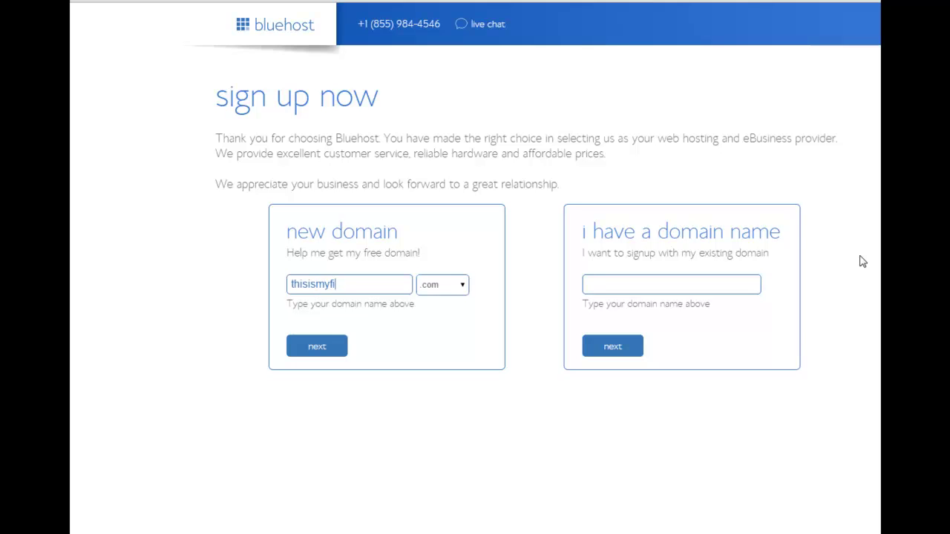
{"action": "type", "text": "rstwebsitenotreally"}
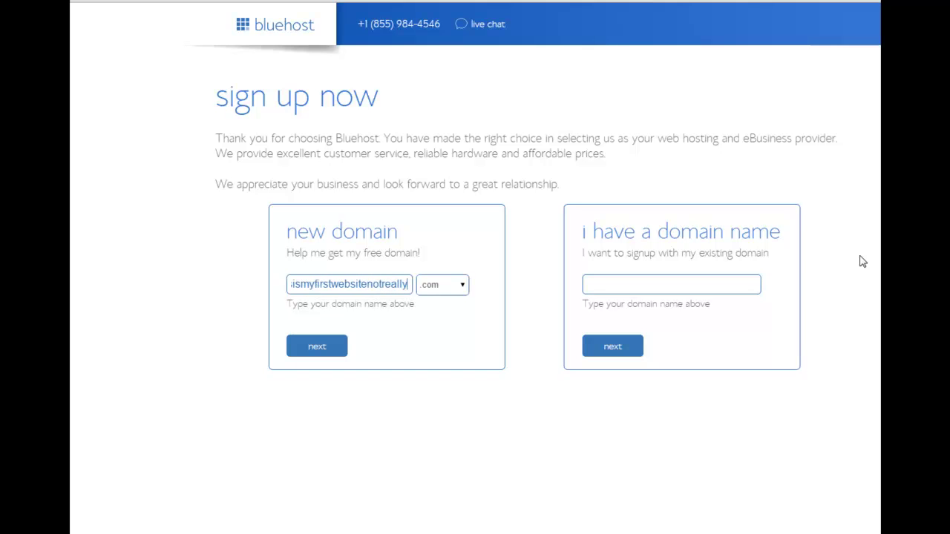
{"action": "left_click", "coordinate": [324, 349]}
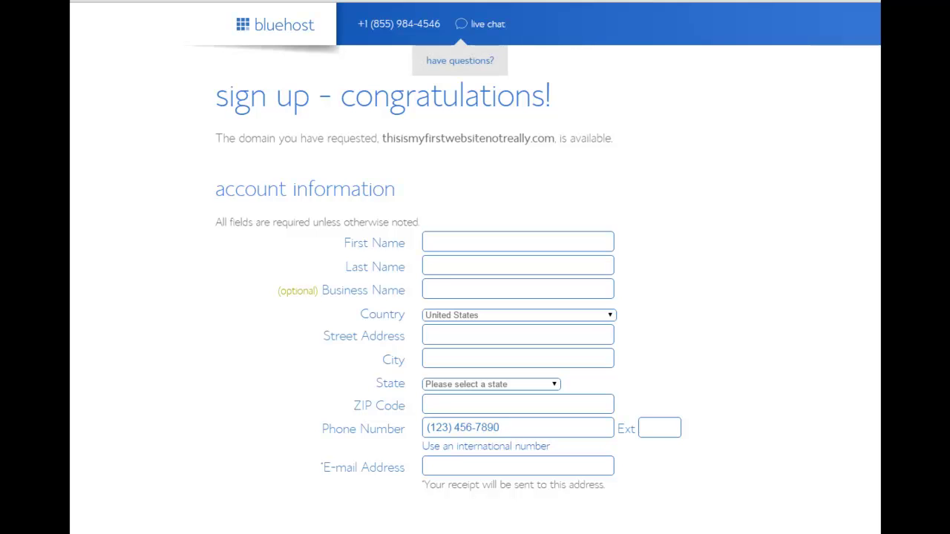
Untick Domain Privacy Protection, Site Backup Pro and SiteLock Security - Find in the package information.
{"action": "scroll", "coordinate": [475, 267], "scroll_direction": "down", "scroll_amount": 3}
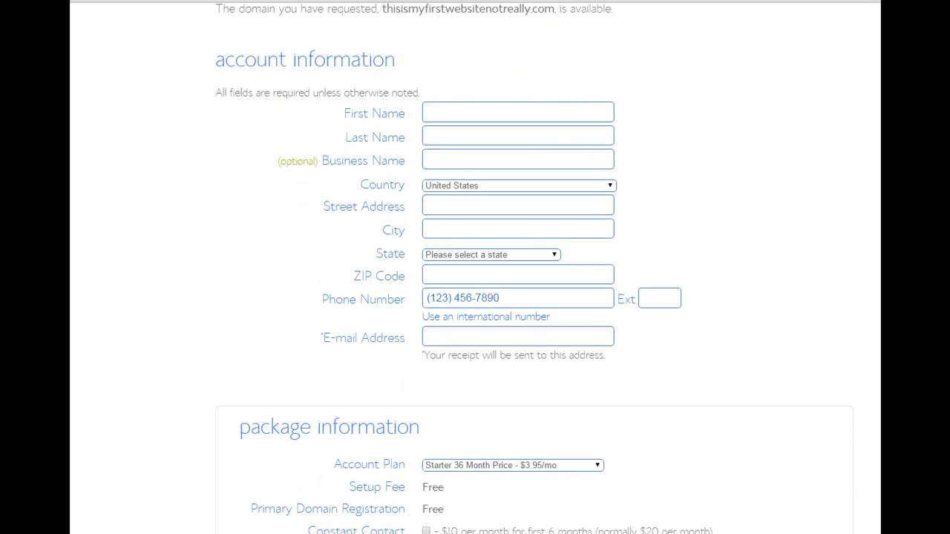
{"action": "scroll", "coordinate": [475, 268], "scroll_direction": "down", "scroll_amount": 5}
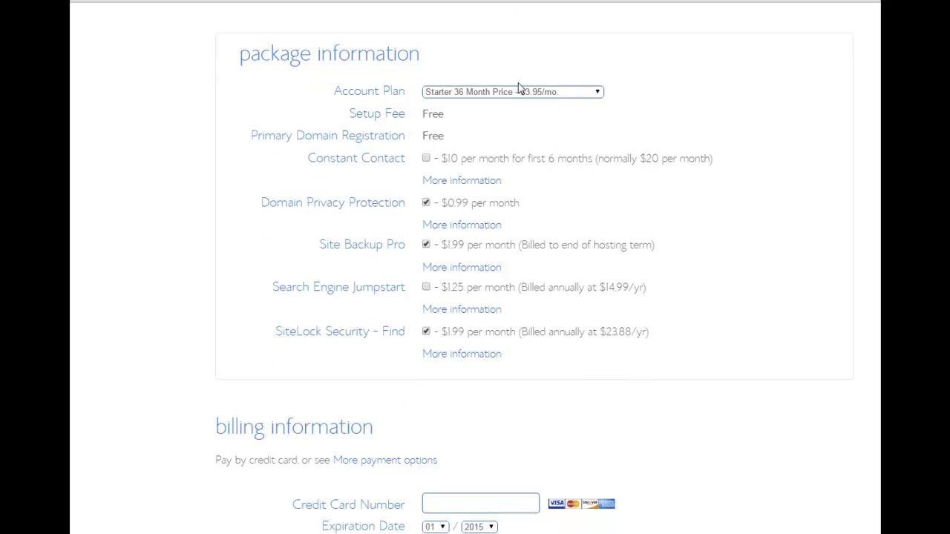
{"action": "left_click", "coordinate": [426, 203]}
{"action": "left_click", "coordinate": [425, 245]}
{"action": "left_click", "coordinate": [426, 332]}
{"action": "scroll", "coordinate": [534, 273], "scroll_direction": "down", "scroll_amount": 3}
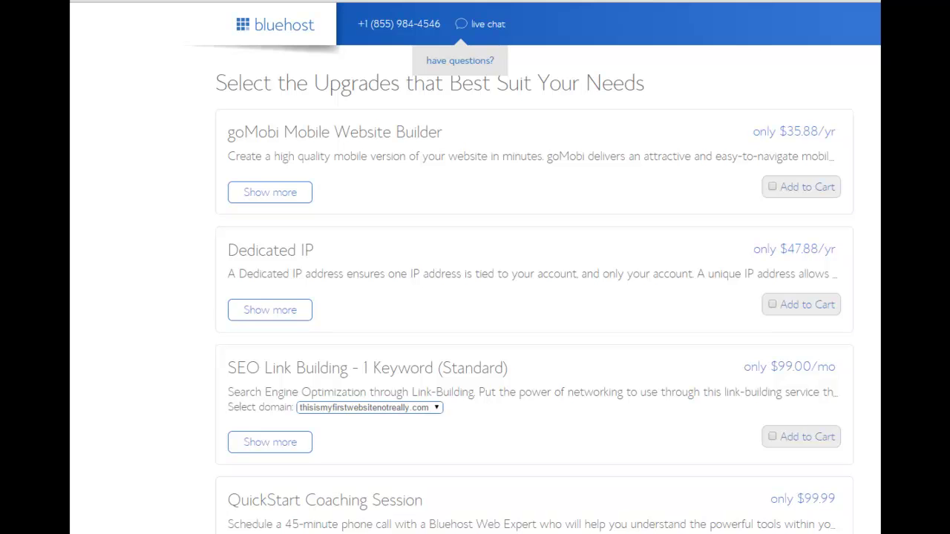
Scroll through the goMobi, Dedicated IP and SEO upgrade offers without adding any.
{"action": "scroll", "coordinate": [534, 297], "scroll_direction": "down", "scroll_amount": 10}
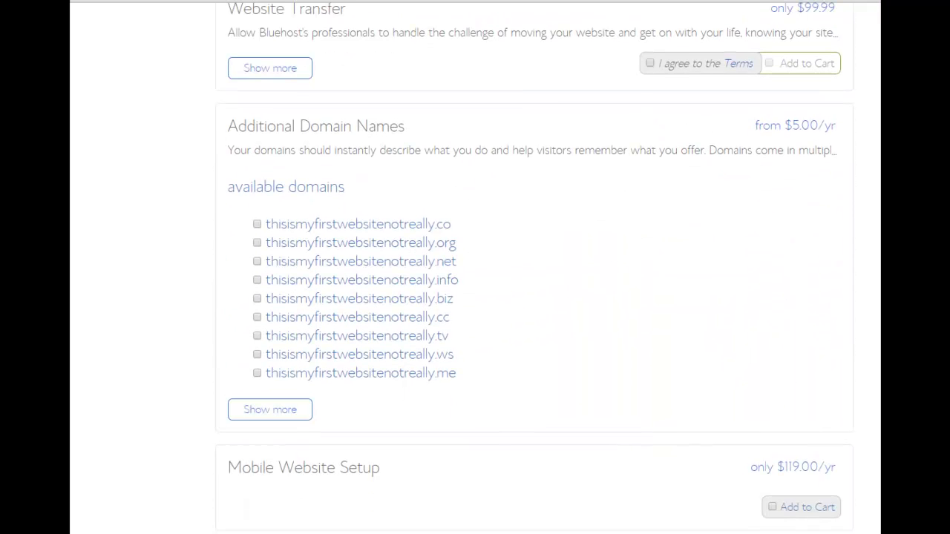
{"action": "scroll", "coordinate": [535, 297], "scroll_direction": "down", "scroll_amount": 1}
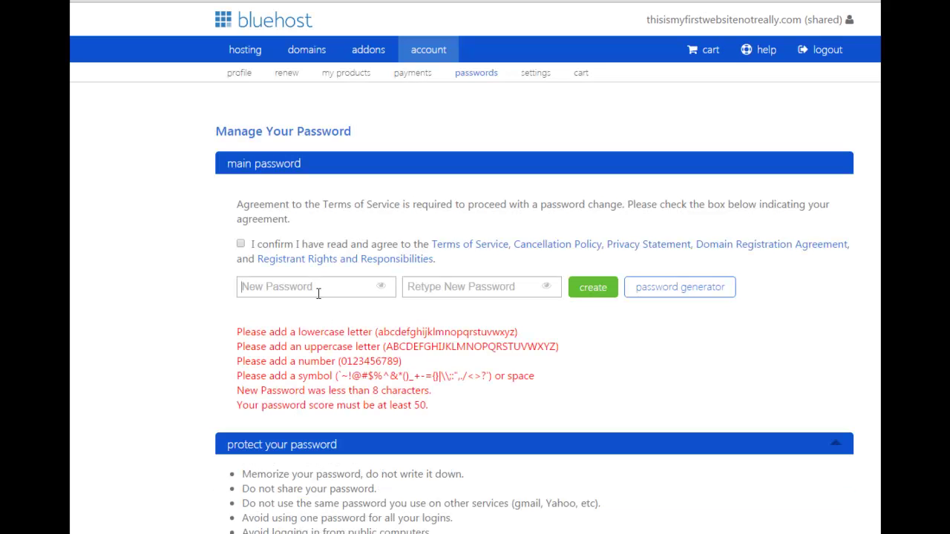
Enter and confirm the new account password, accept the Terms of Service, and create it.
{"action": "left_click", "coordinate": [313, 286]}
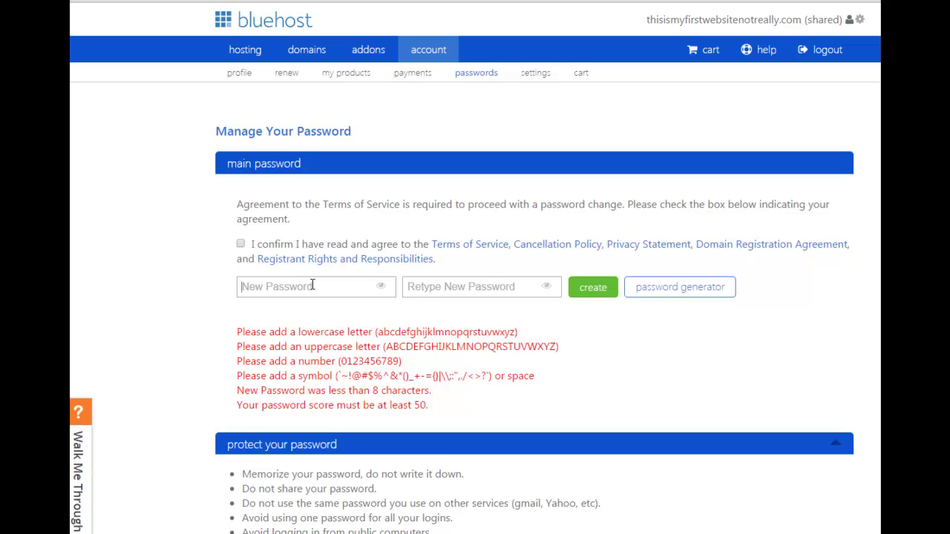
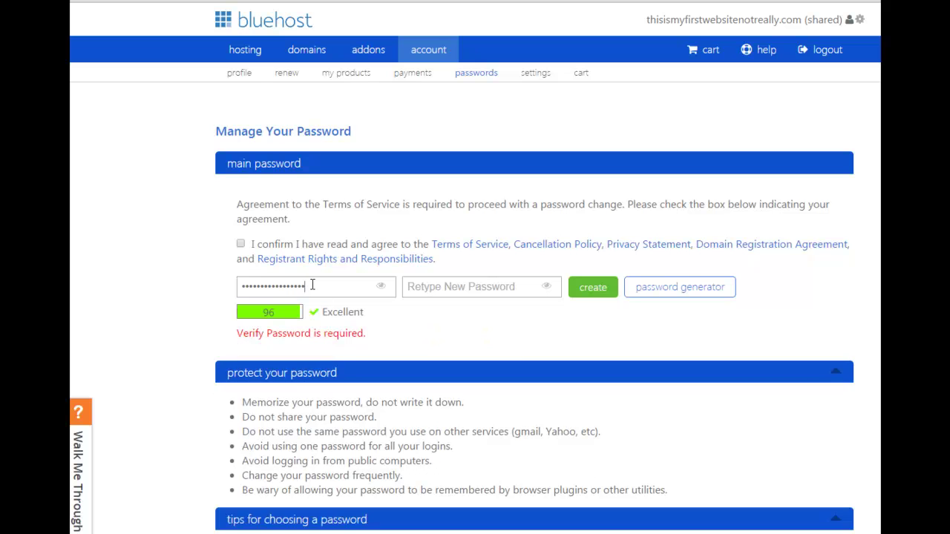
{"action": "left_click", "coordinate": [442, 291]}
{"action": "type", "text": "•••••••••••"}
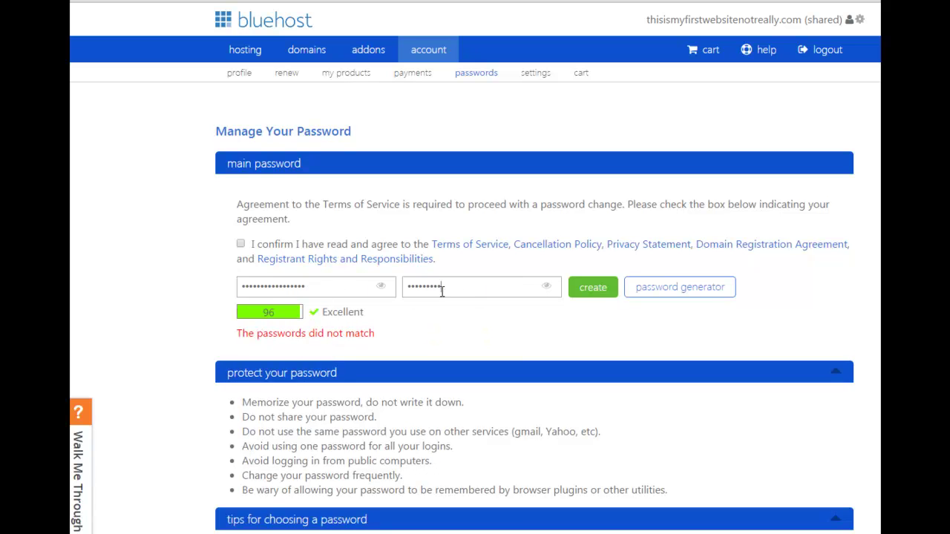
{"action": "type", "text": "•••••"}
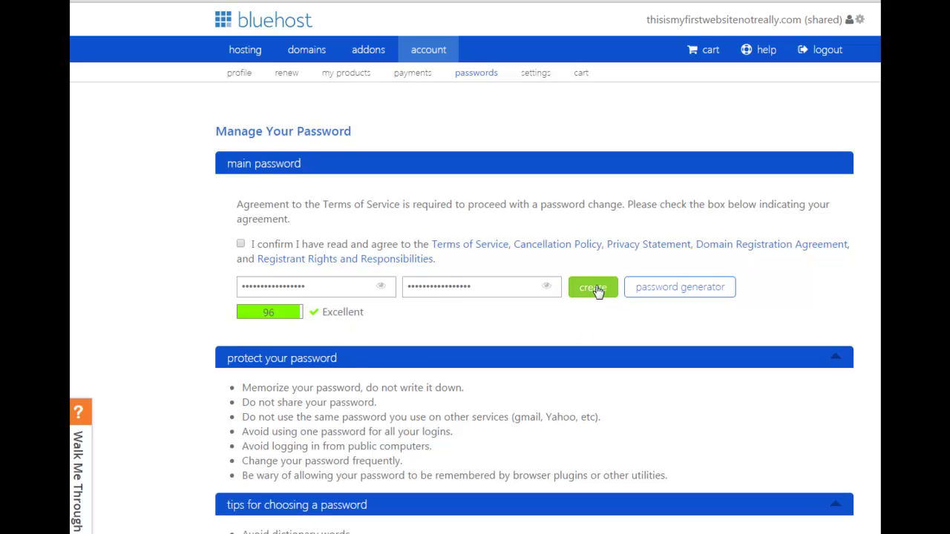
{"action": "left_click", "coordinate": [596, 290]}
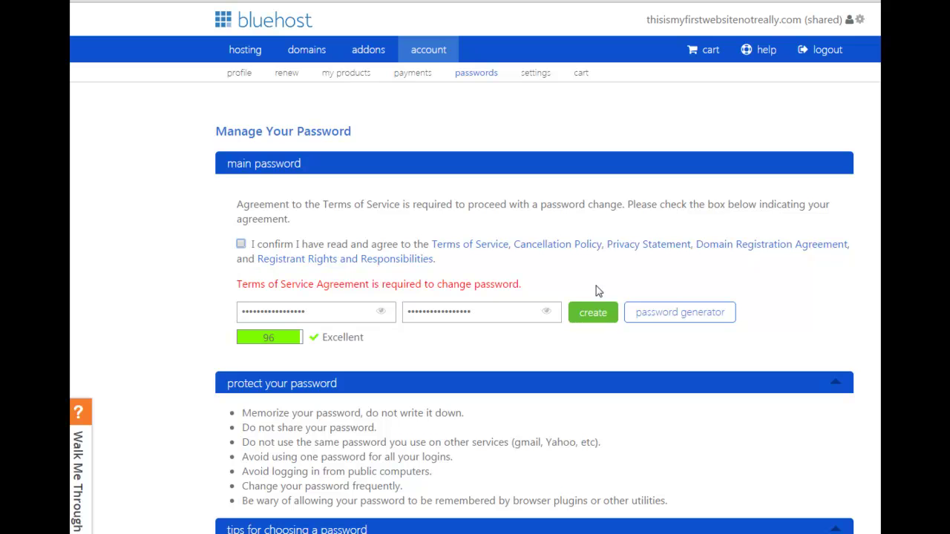
{"action": "left_click", "coordinate": [242, 245]}
{"action": "left_click", "coordinate": [587, 315]}
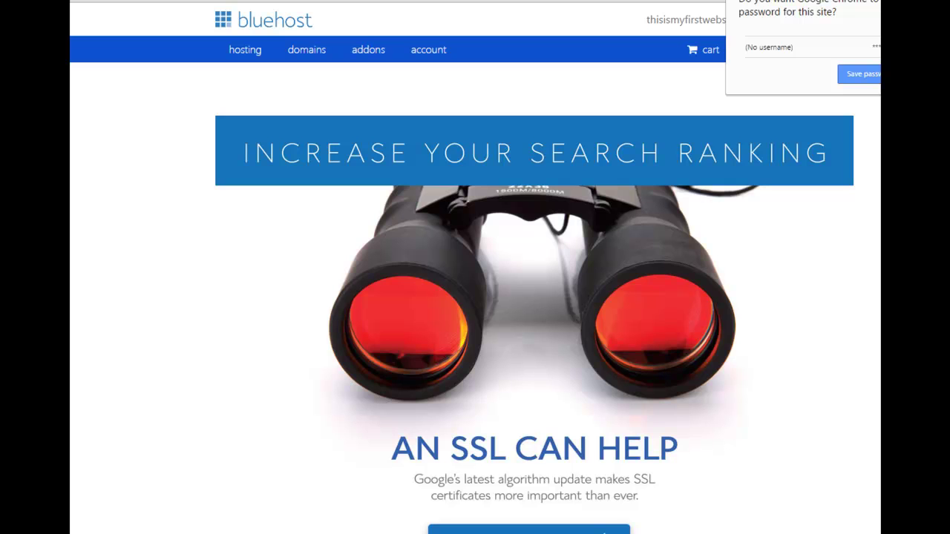
Choose to set up the hosting yourself and close the welcome guide.
{"action": "scroll", "coordinate": [715, 441], "scroll_direction": "down", "scroll_amount": 2}
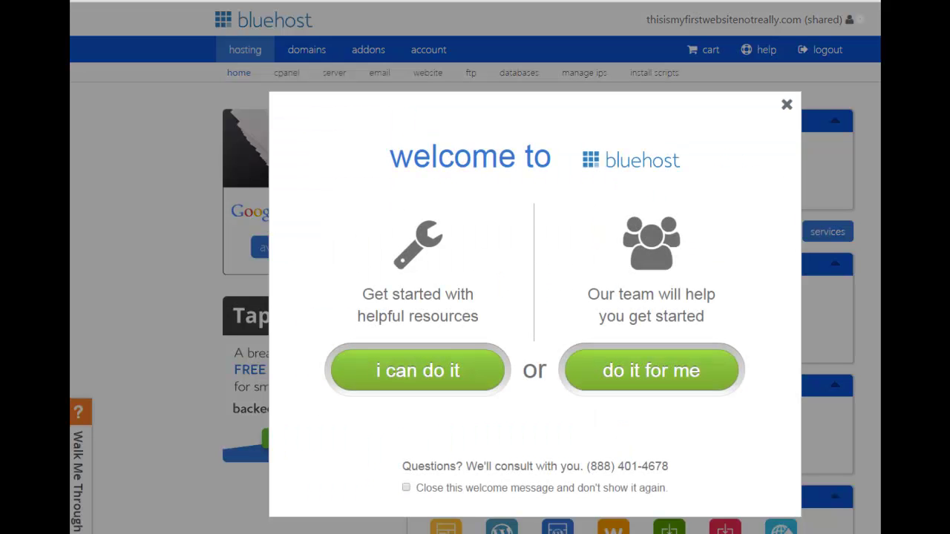
{"action": "left_click", "coordinate": [407, 377]}
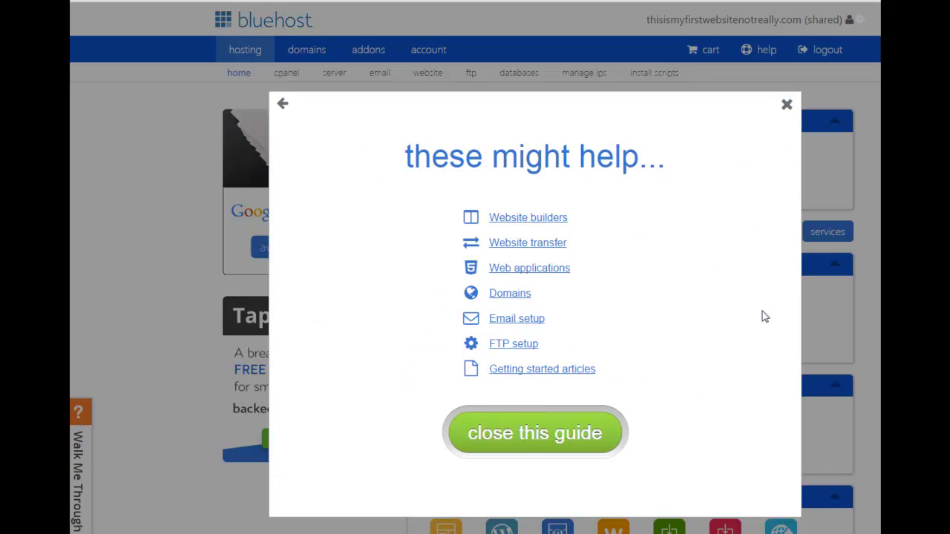
{"action": "left_click", "coordinate": [514, 434]}
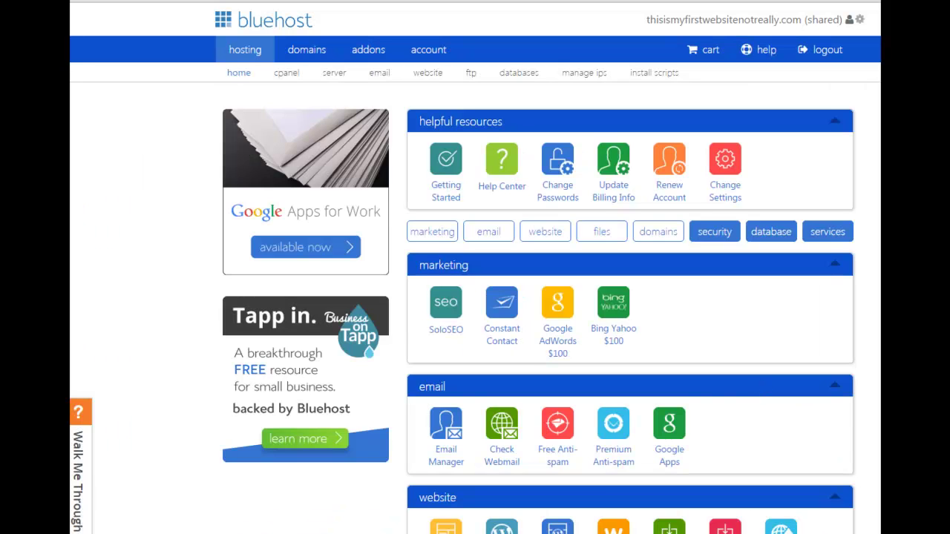
Launch the WordPress installer from the website section of the hosting home.
{"action": "scroll", "coordinate": [879, 325], "scroll_direction": "down", "scroll_amount": 4}
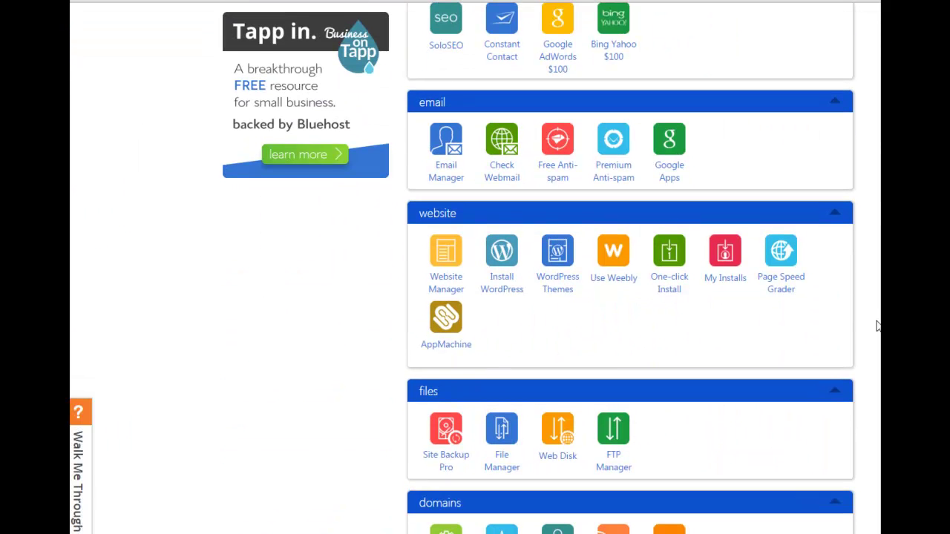
{"action": "left_click", "coordinate": [508, 285]}
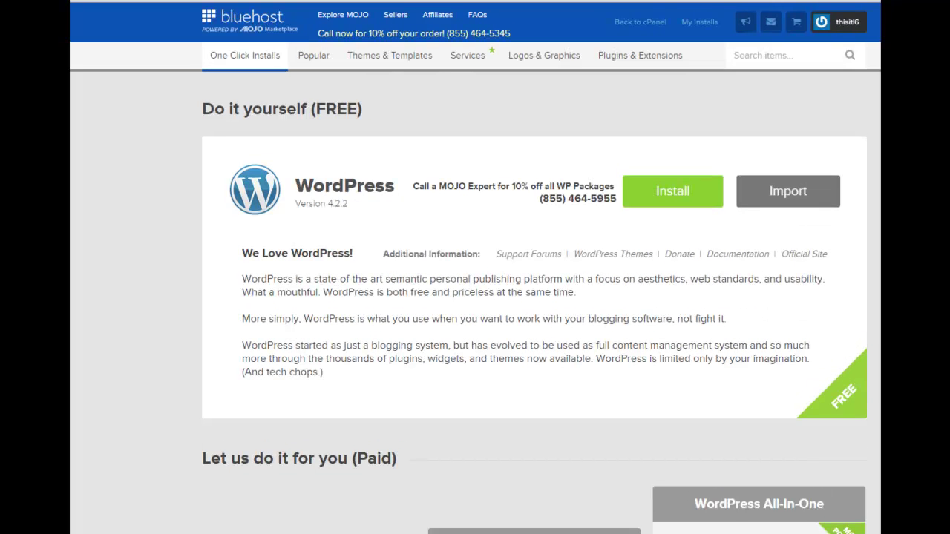
Start the free WordPress install and confirm thisismyfirstwebsitenotreally.com as its domain.
{"action": "left_click", "coordinate": [677, 198]}
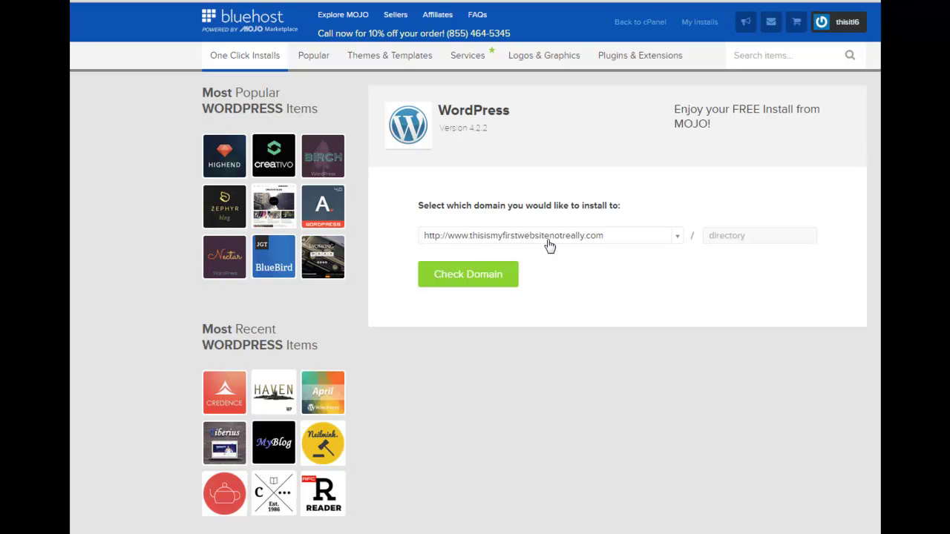
{"action": "left_click", "coordinate": [464, 281]}
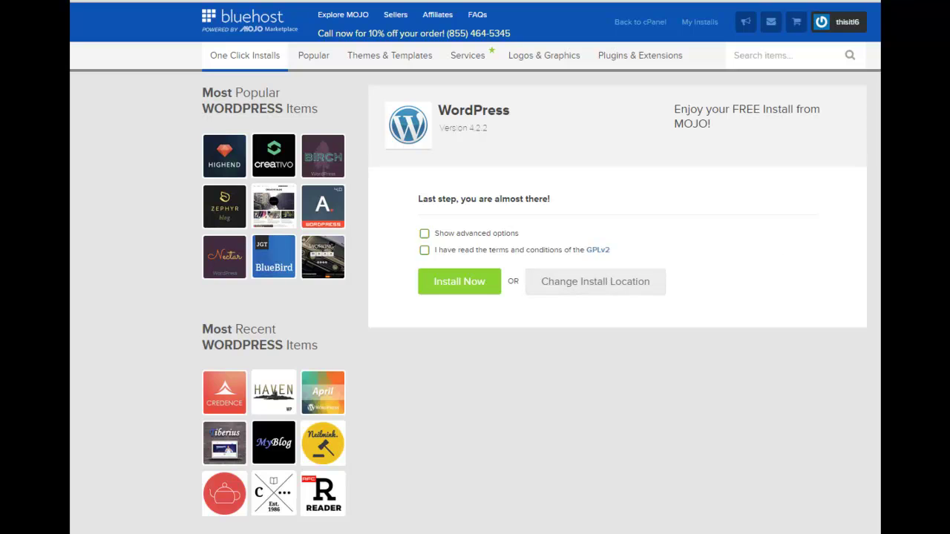
Accept the GPLv2 terms and launch the WordPress installation.
{"action": "left_click", "coordinate": [424, 235]}
{"action": "left_click", "coordinate": [443, 290]}
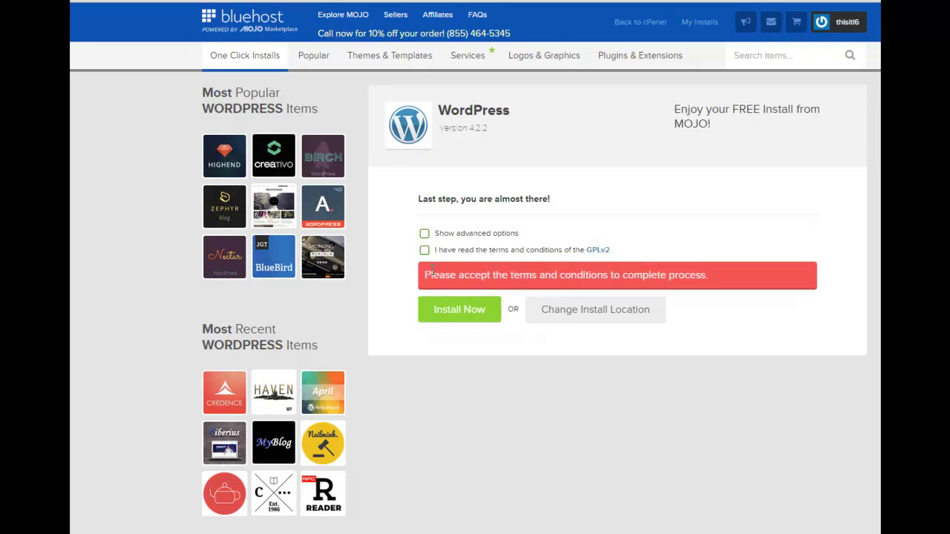
{"action": "left_click", "coordinate": [438, 311]}
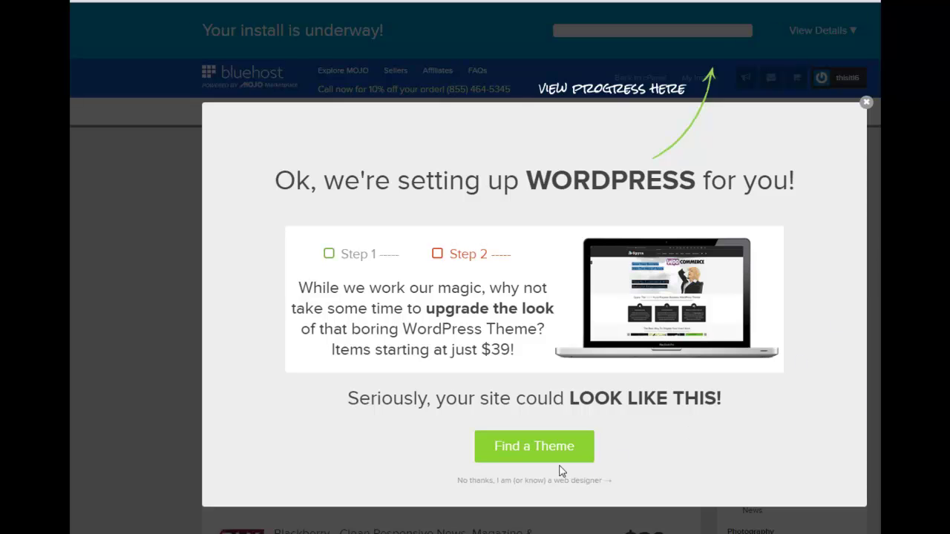
Browse WordPress themes while the install finishes.
{"action": "left_click", "coordinate": [530, 481]}
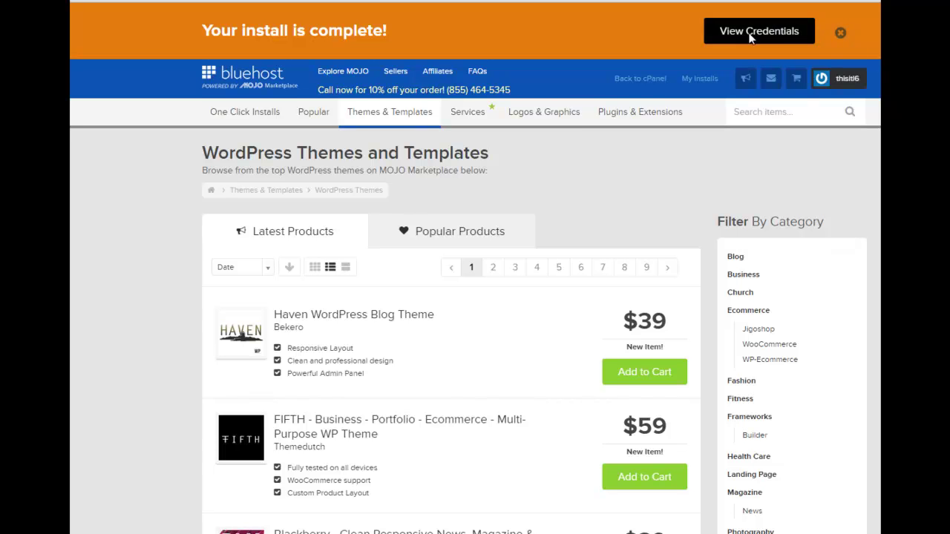
Open the new install's Installation Credentials and copy the generated admin password.
{"action": "left_click", "coordinate": [751, 37]}
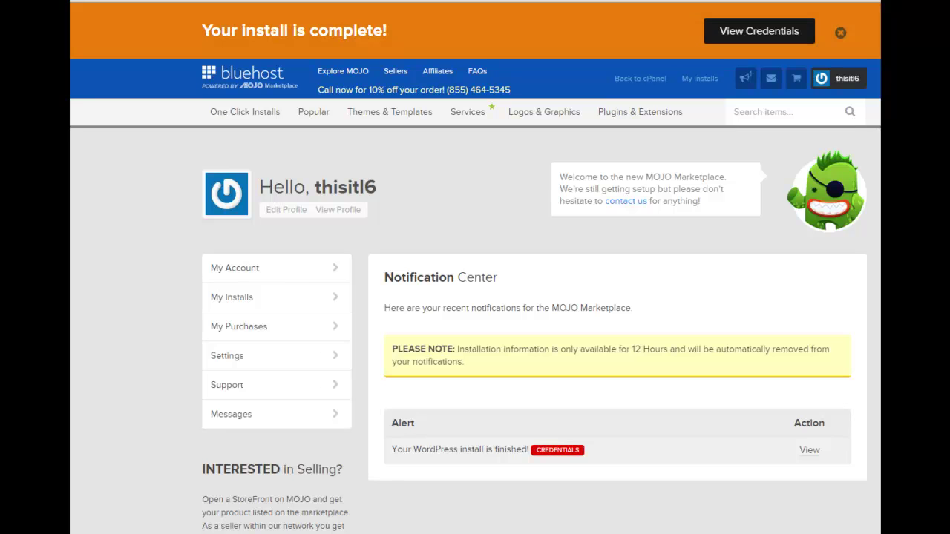
{"action": "left_click", "coordinate": [810, 451]}
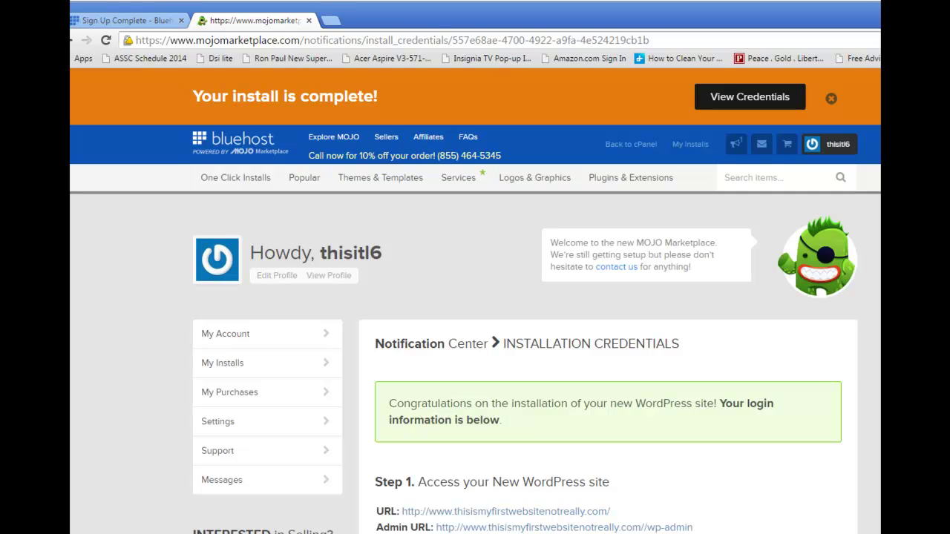
{"action": "right_click", "coordinate": [453, 487]}
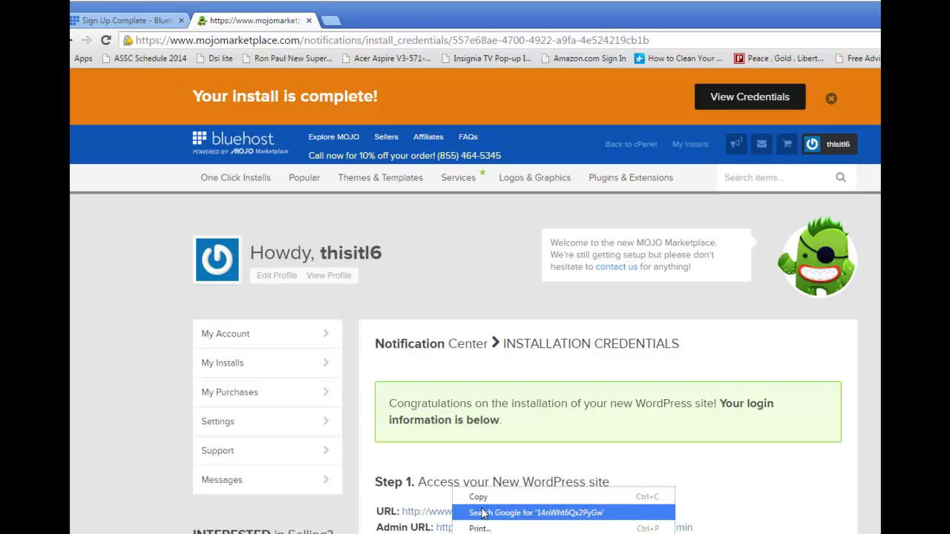
{"action": "left_click", "coordinate": [490, 498]}
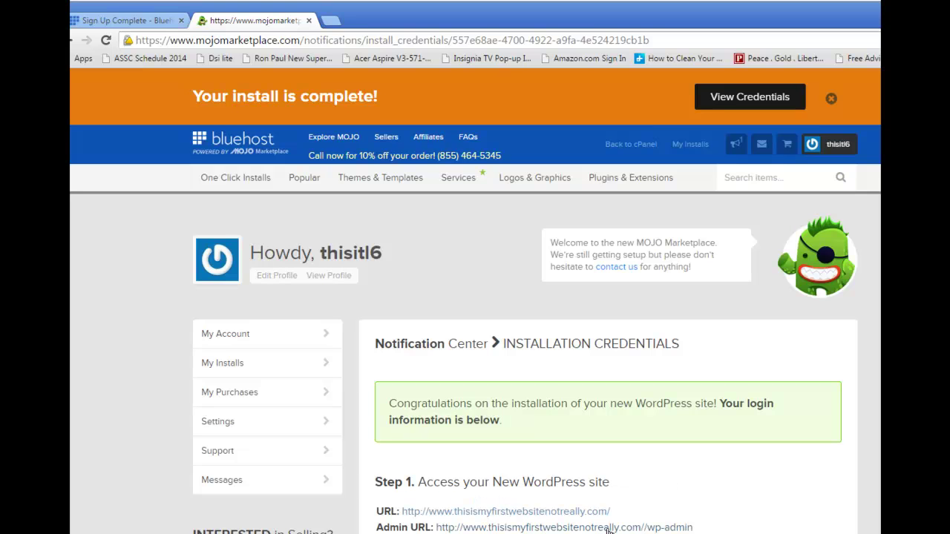
Sign in on the wp-admin login page with the admin e-mail username and the pasted password.
{"action": "left_click", "coordinate": [609, 528]}
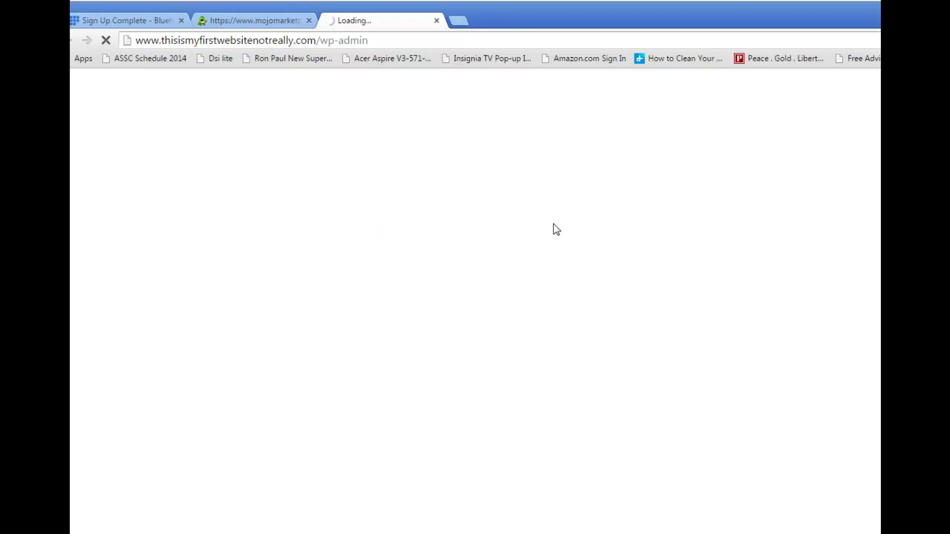
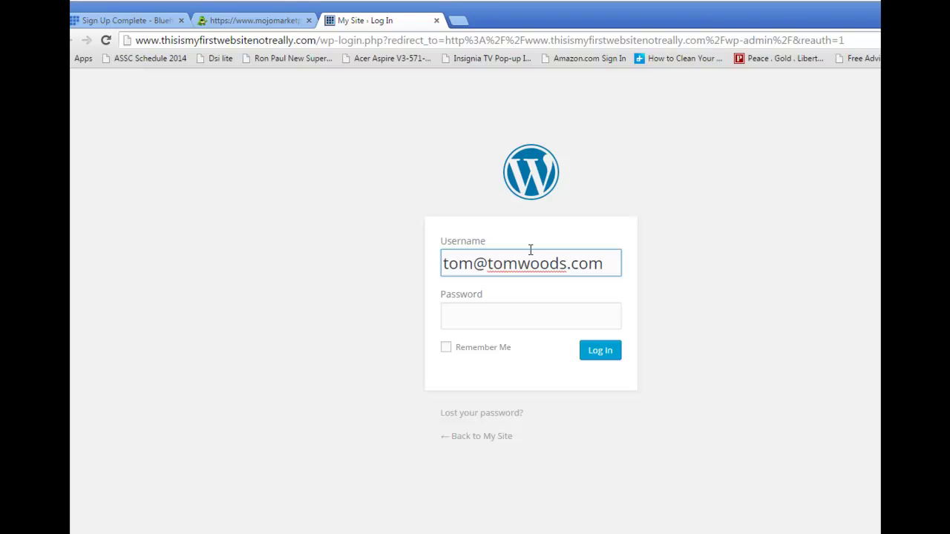
{"action": "left_click", "coordinate": [476, 313]}
{"action": "right_click", "coordinate": [476, 313]}
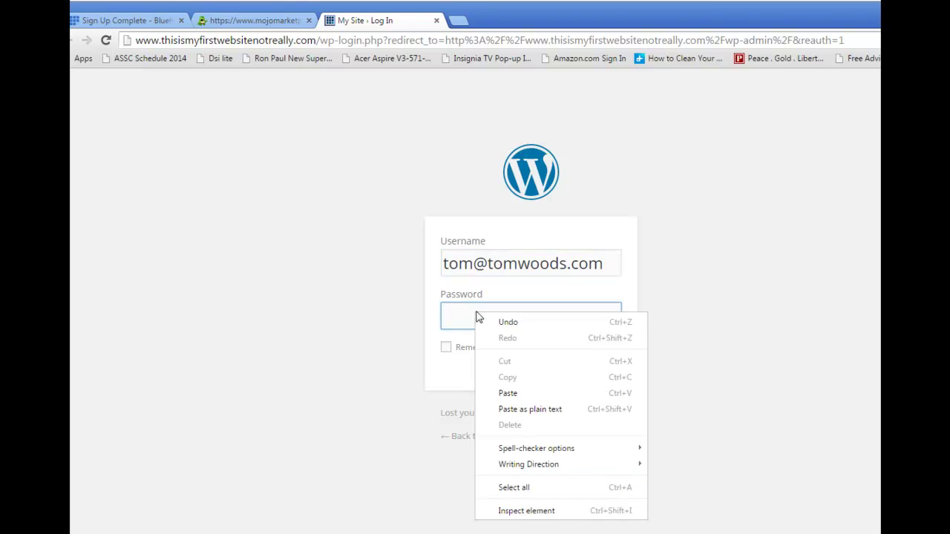
{"action": "left_click", "coordinate": [495, 393]}
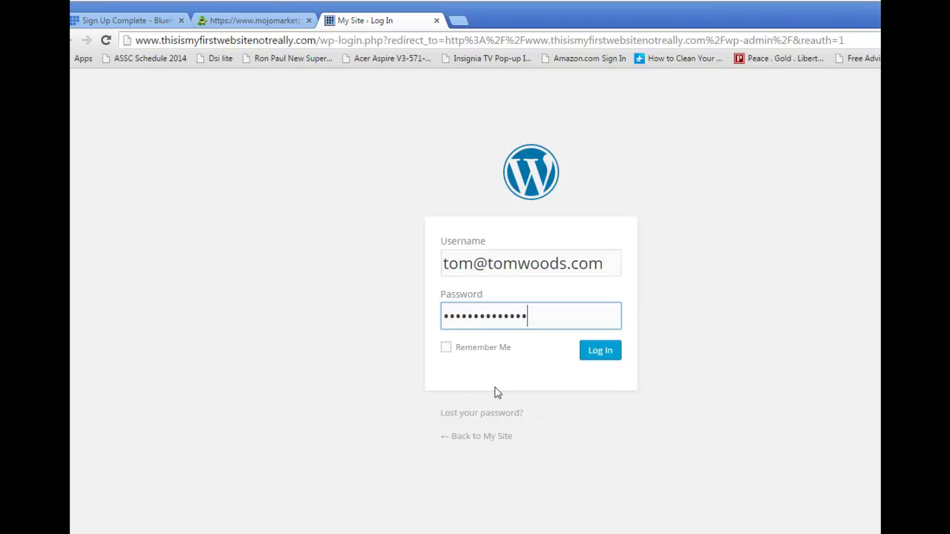
{"action": "left_click", "coordinate": [611, 359]}
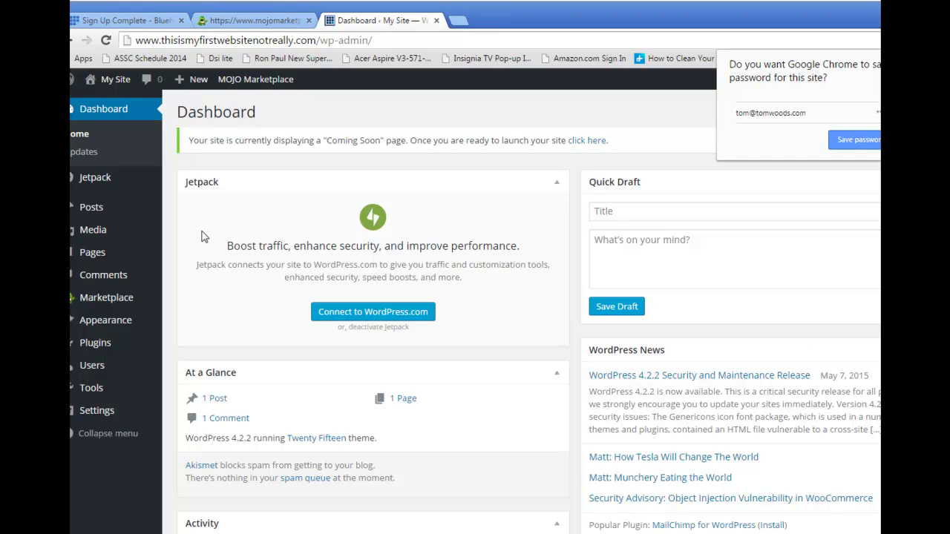
Go to Themes > Add New and scroll the featured free themes to find FlyMag.
{"action": "mouse_move", "coordinate": [100, 327]}
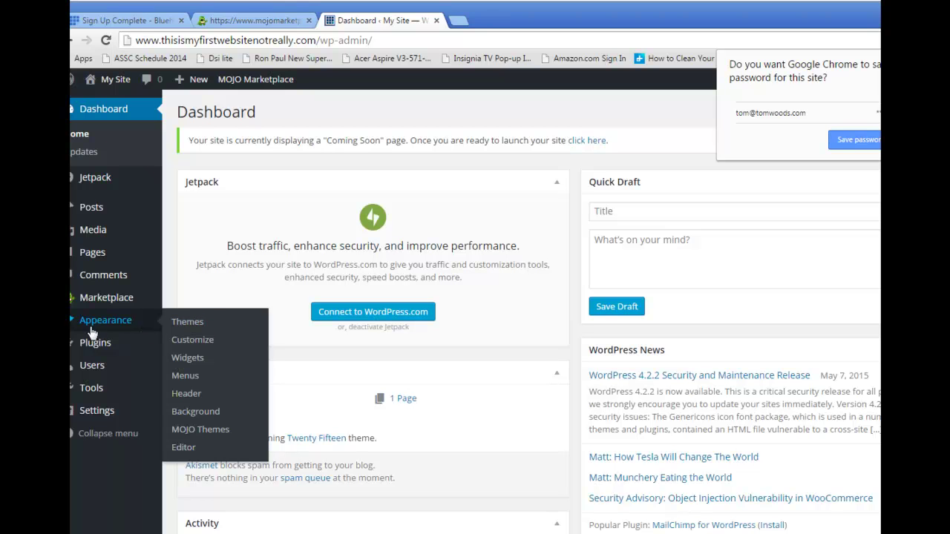
{"action": "left_click", "coordinate": [187, 324]}
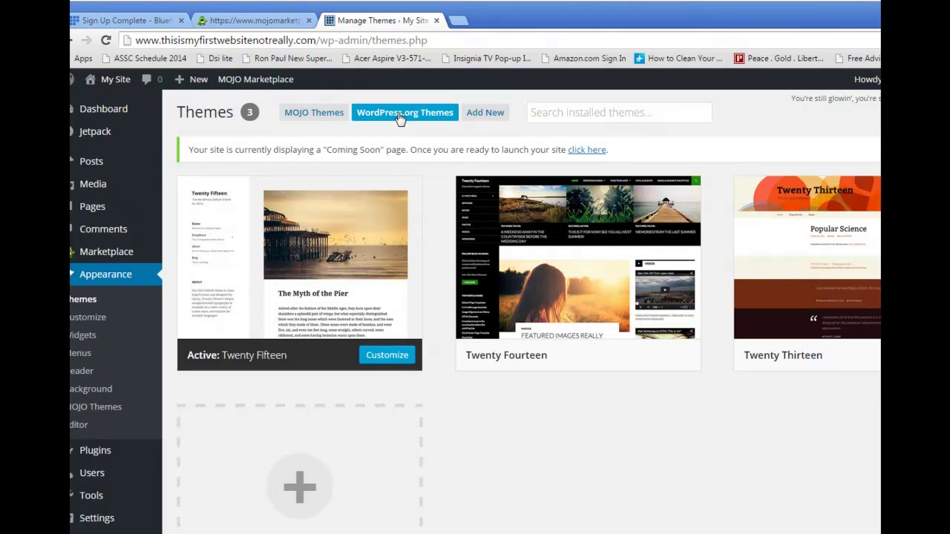
{"action": "left_click", "coordinate": [400, 116]}
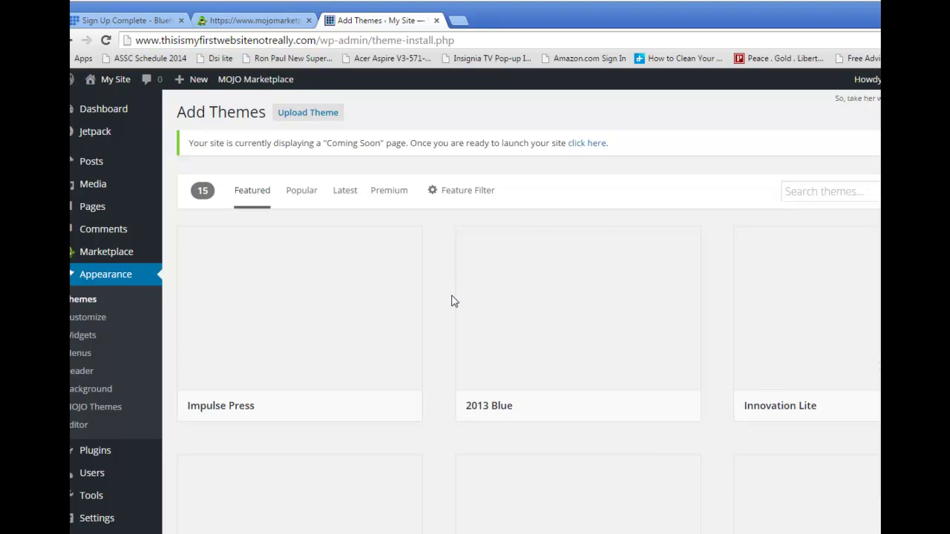
{"action": "scroll", "coordinate": [528, 311], "scroll_direction": "down", "scroll_amount": 6}
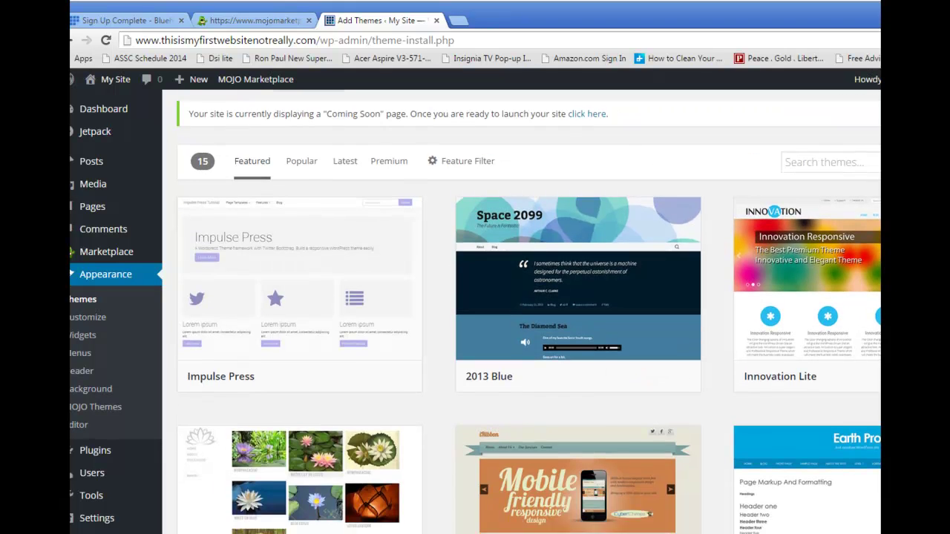
{"action": "scroll", "coordinate": [661, 383], "scroll_direction": "down", "scroll_amount": 3}
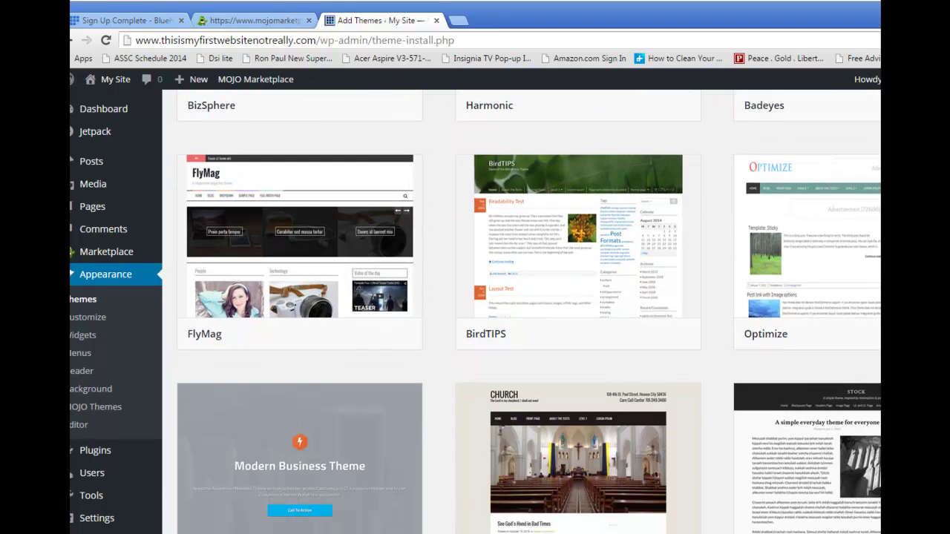
{"action": "scroll", "coordinate": [661, 382], "scroll_direction": "up", "scroll_amount": 2}
Install and activate FlyMag 1.05 from its preview, then launch the site from the Coming Soon notice.
{"action": "mouse_move", "coordinate": [286, 314]}
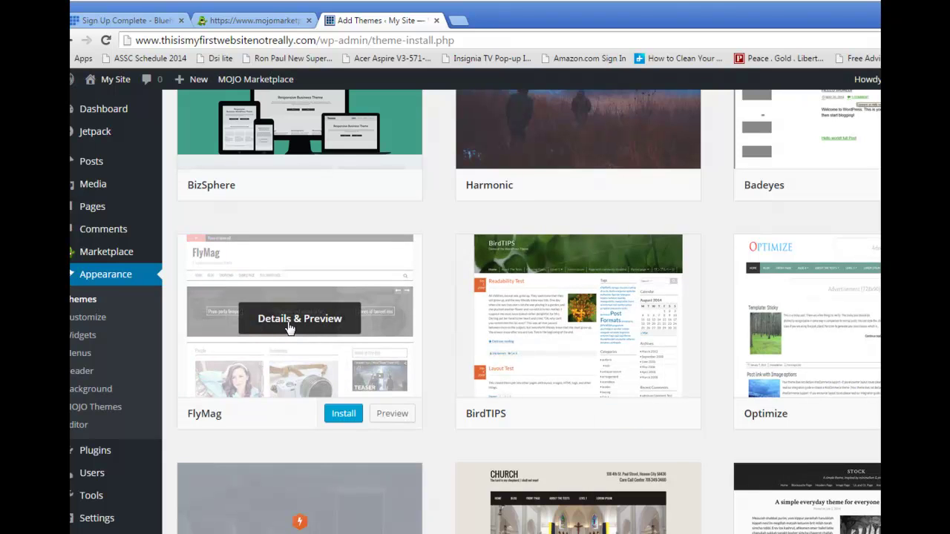
{"action": "left_click", "coordinate": [289, 322]}
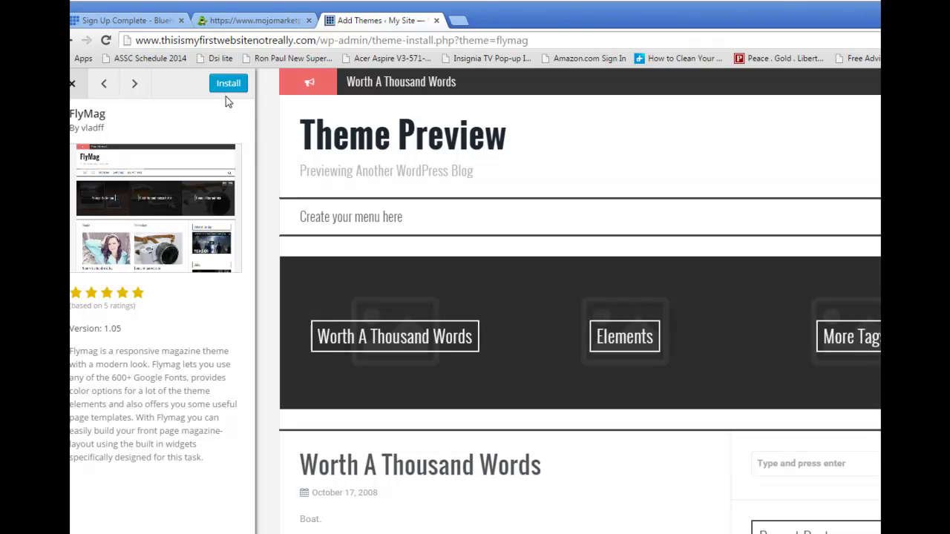
{"action": "left_click", "coordinate": [228, 85]}
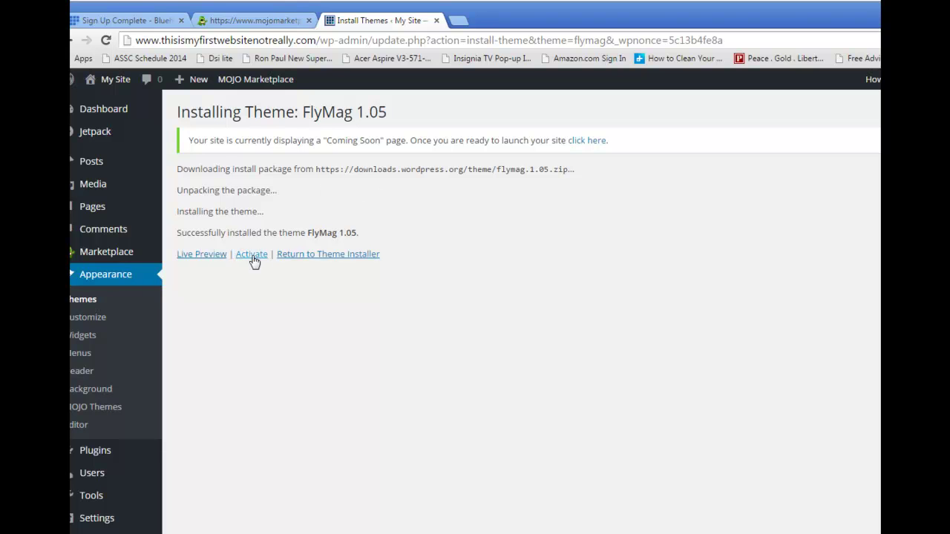
{"action": "left_click", "coordinate": [252, 255]}
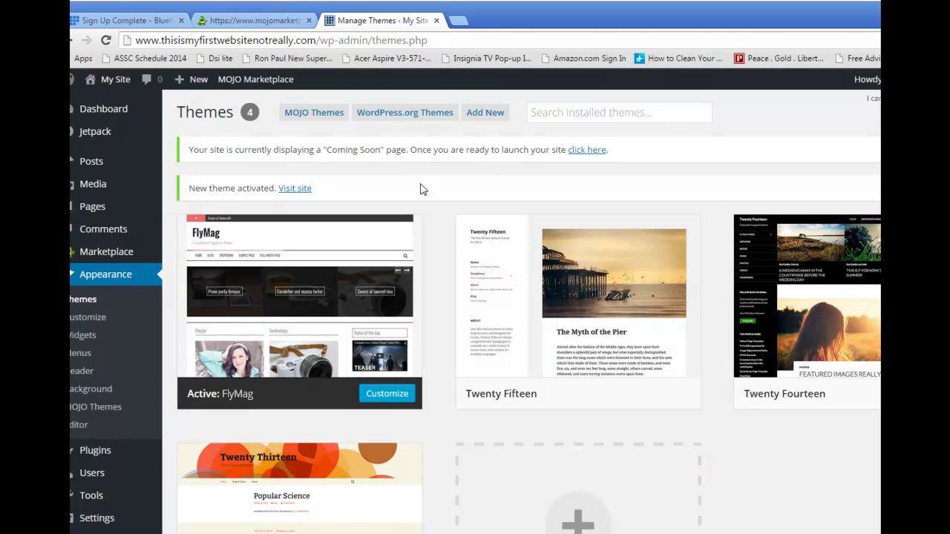
{"action": "left_click", "coordinate": [586, 152]}
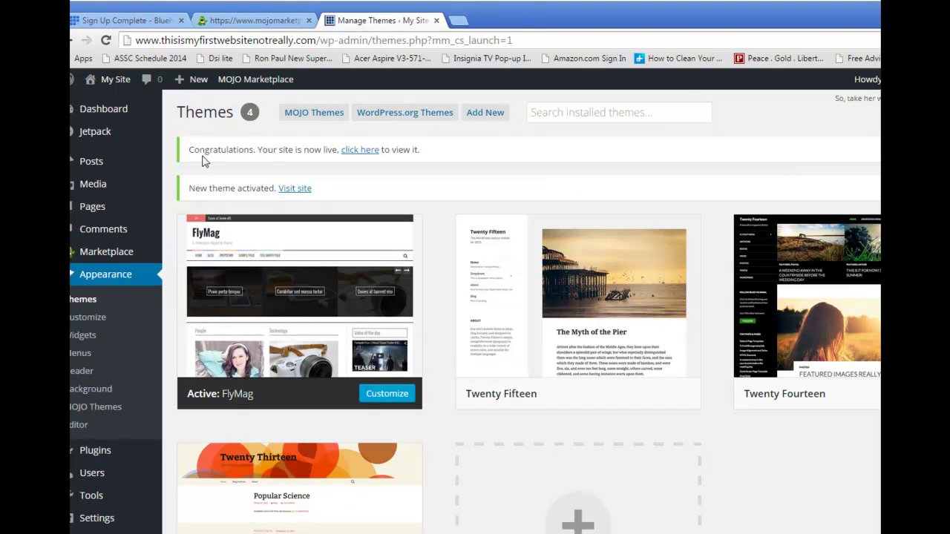
Write a new post 'My First Post' with body 'I did it! My first post on my blog.' and publish it.
{"action": "mouse_move", "coordinate": [88, 164]}
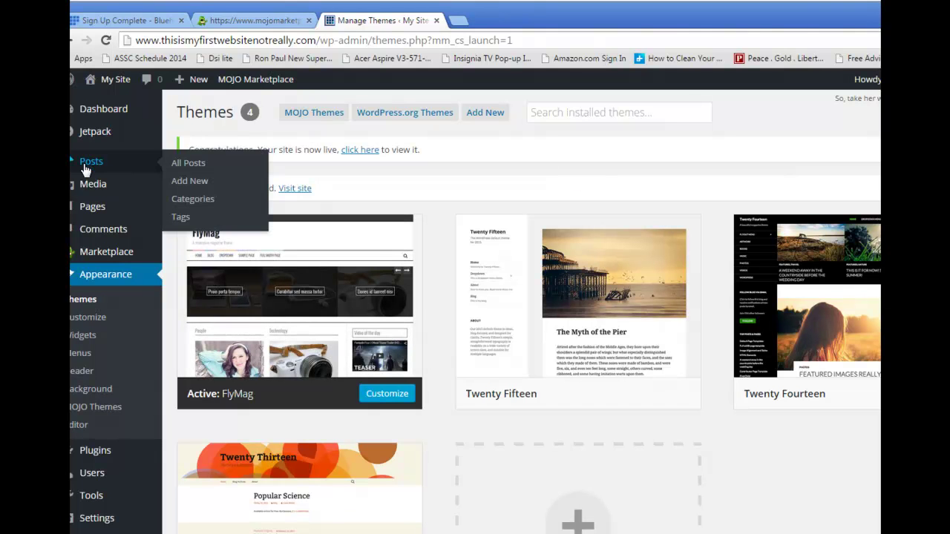
{"action": "left_click", "coordinate": [182, 185]}
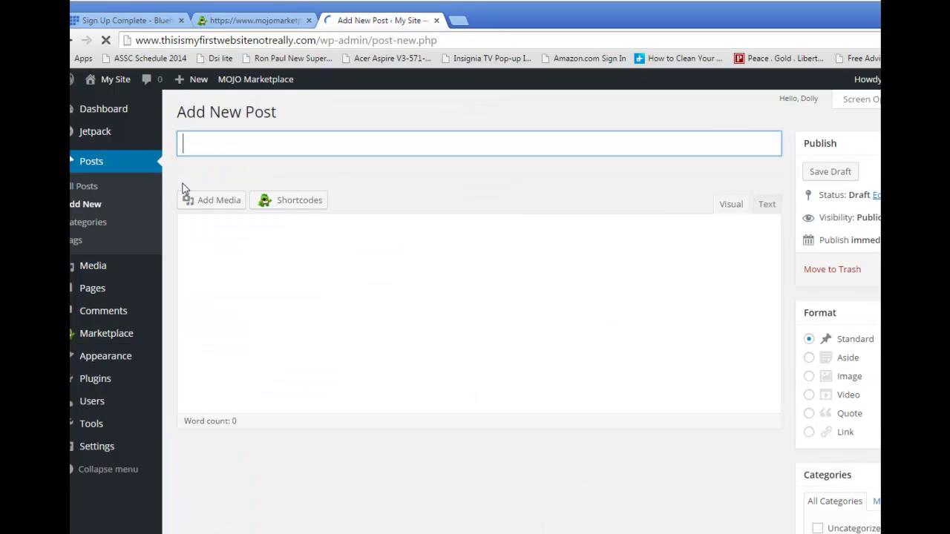
{"action": "left_click", "coordinate": [276, 143]}
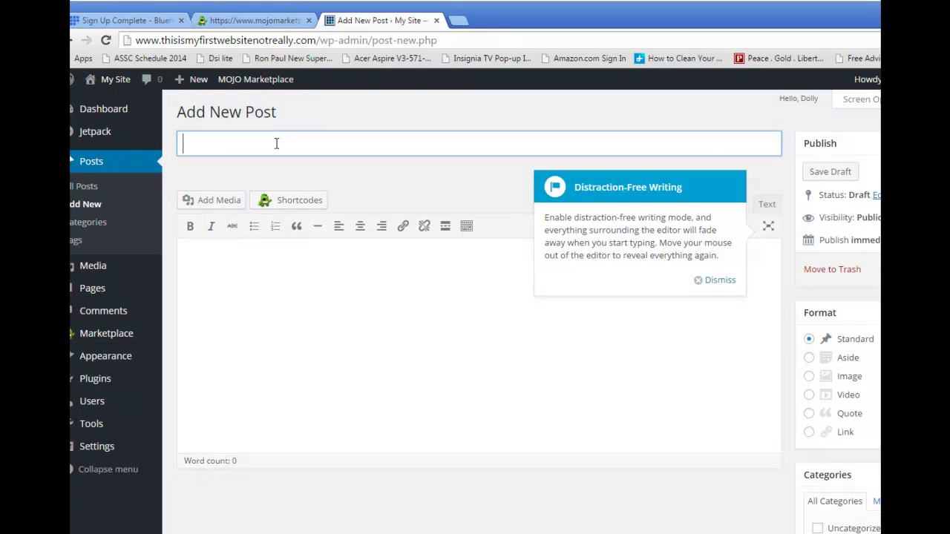
{"action": "type", "text": "My FirstP"}
{"action": "key", "text": "BackSpace"}
{"action": "type", "text": "Post"}
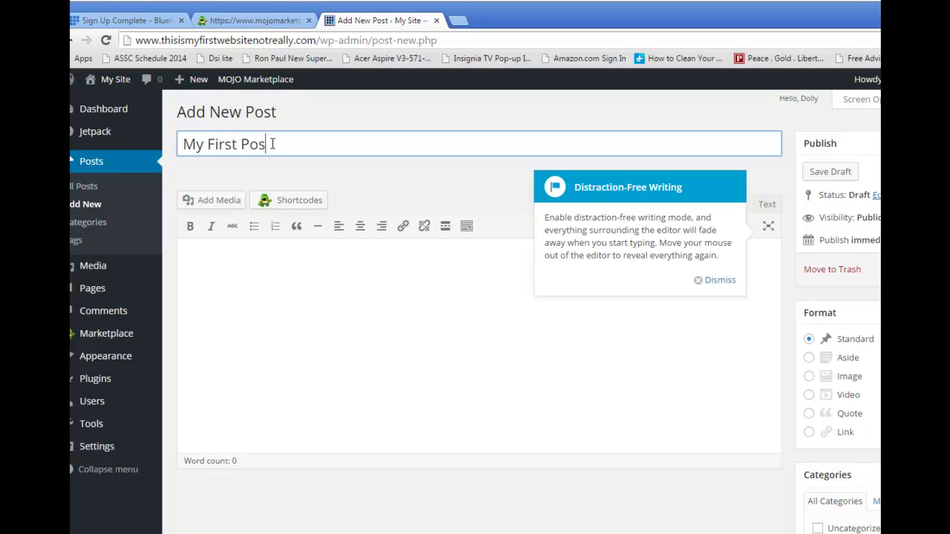
{"action": "left_click", "coordinate": [290, 270]}
{"action": "type", "text": "I did it"}
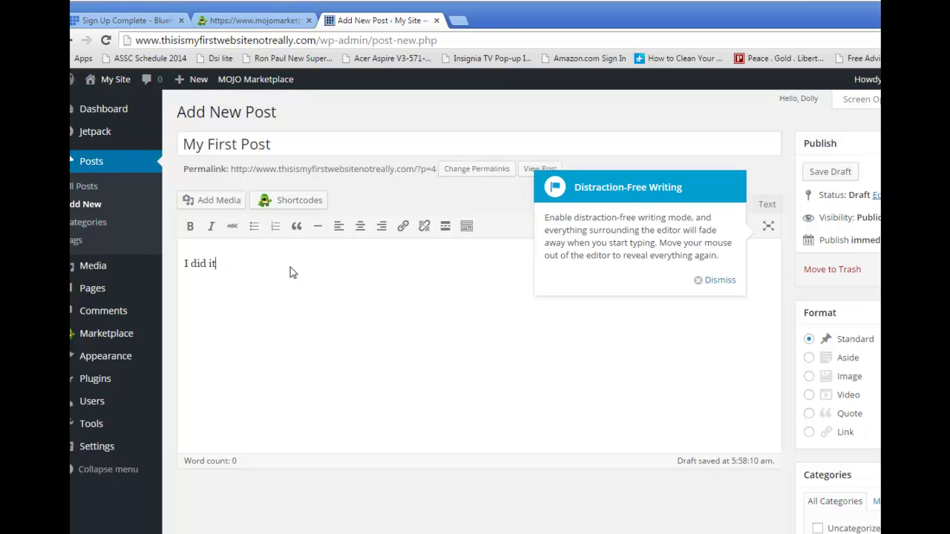
{"action": "type", "text": "! My first post on my blog."}
{"action": "key", "text": "ctrl+s"}
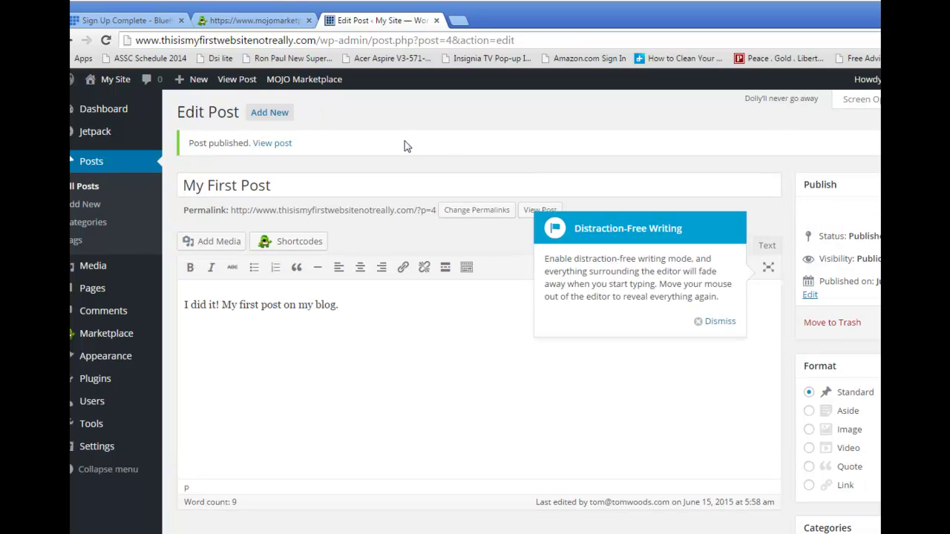
Visit the live site and scroll down to check My First Post above Hello world!
{"action": "mouse_move", "coordinate": [115, 86]}
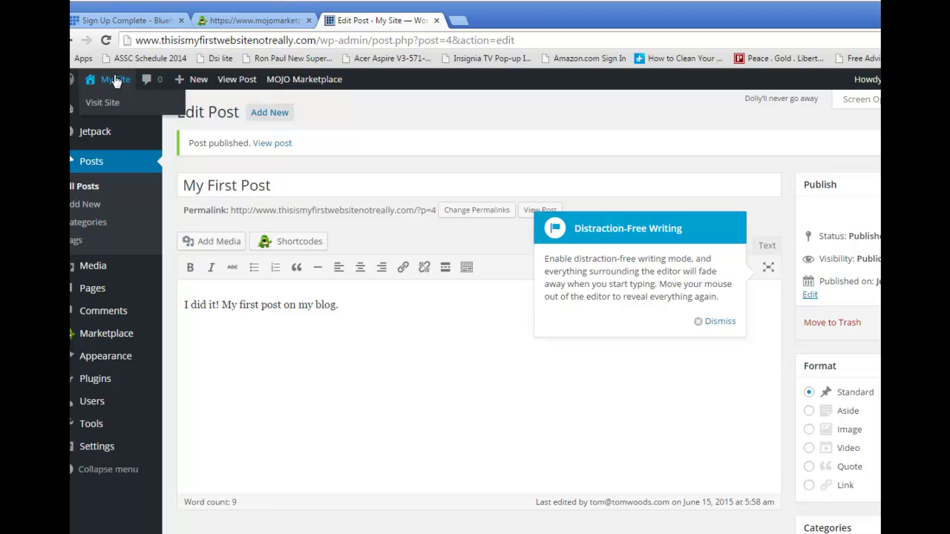
{"action": "left_click", "coordinate": [109, 102]}
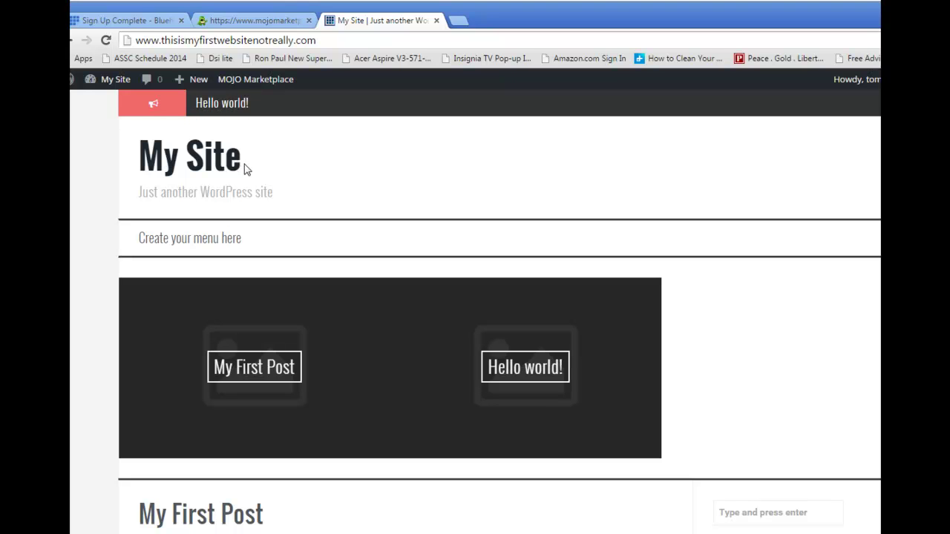
{"action": "scroll", "coordinate": [180, 267], "scroll_direction": "down", "scroll_amount": 2}
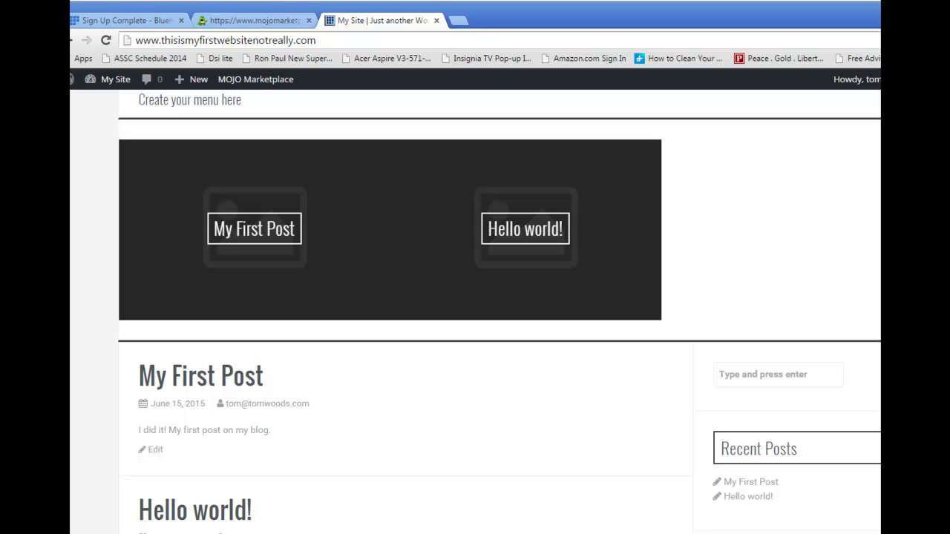
{"action": "scroll", "coordinate": [497, 332], "scroll_direction": "down", "scroll_amount": 2}
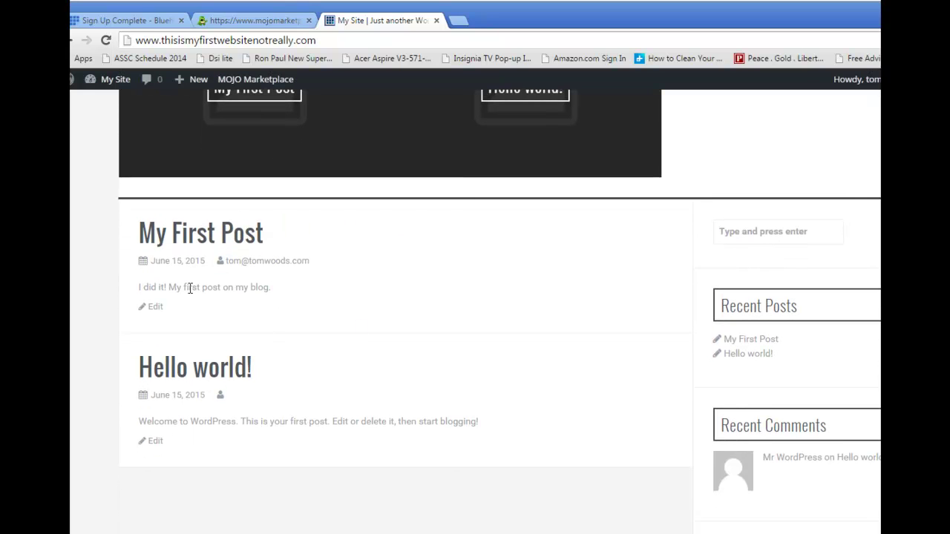
{"action": "left_click_drag", "start_coordinate": [141, 288], "coordinate": [275, 280]}
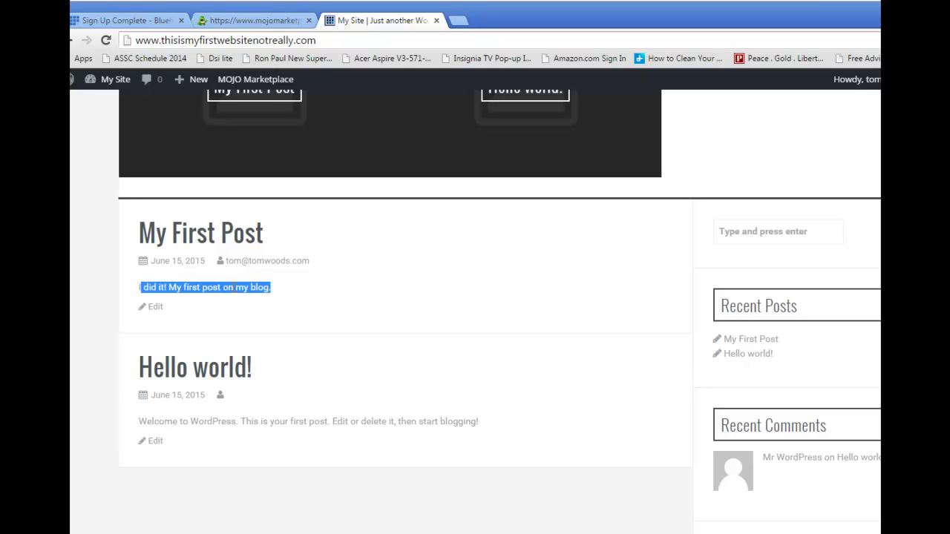
{"action": "left_click", "coordinate": [234, 288]}
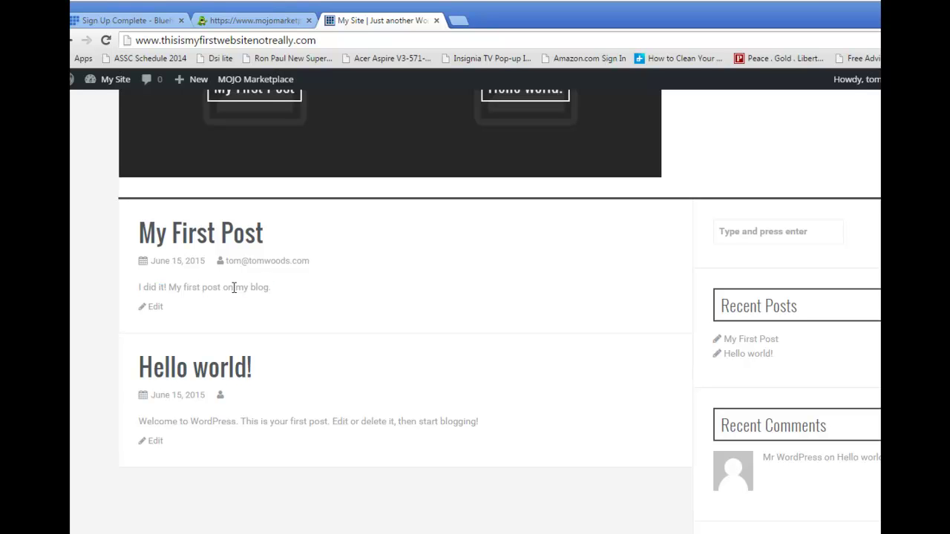